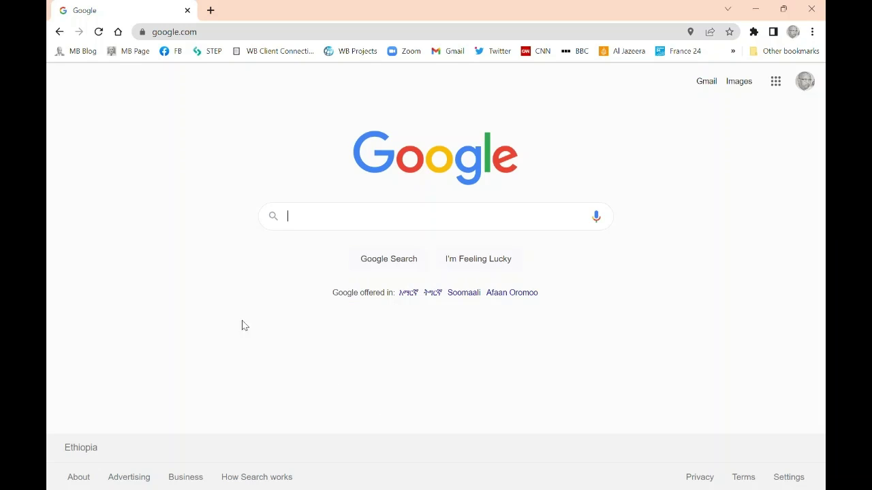
Load the router login page at 192.168.1.1 in Chrome
{"action": "left_click", "coordinate": [166, 33]}
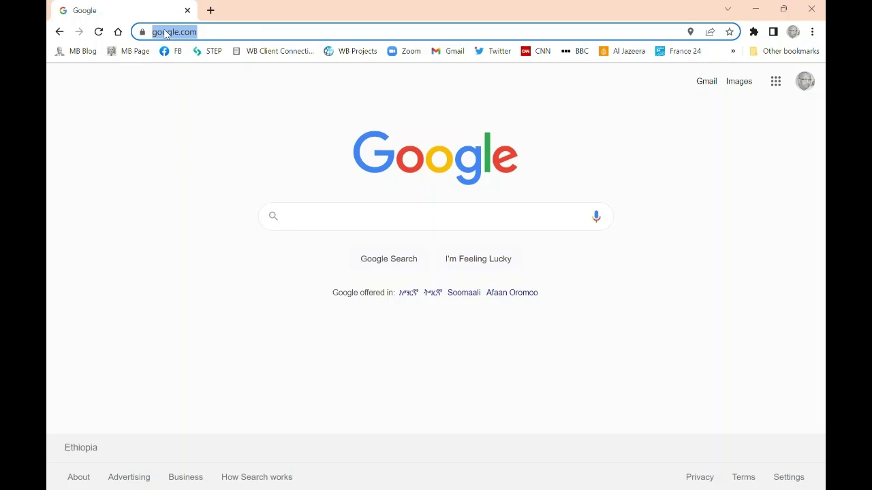
{"action": "type", "text": "192.1"}
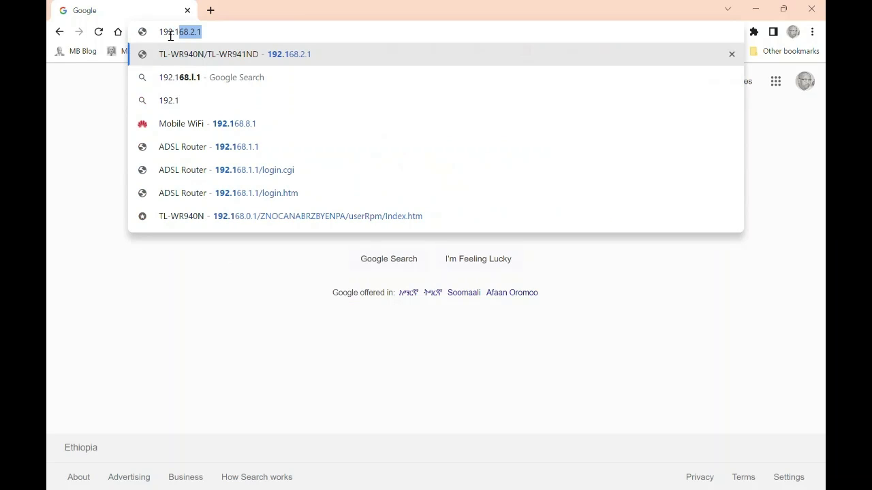
{"action": "type", "text": "68.1"}
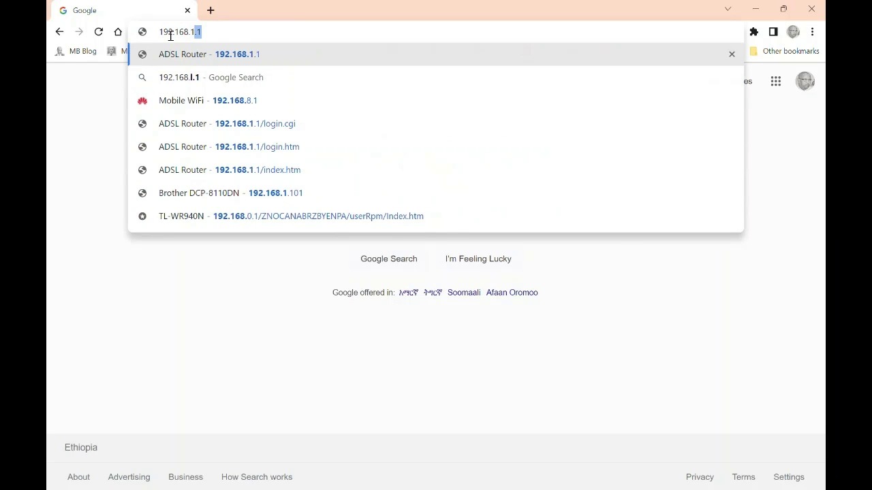
{"action": "type", "text": ".1"}
{"action": "key", "text": "Return"}
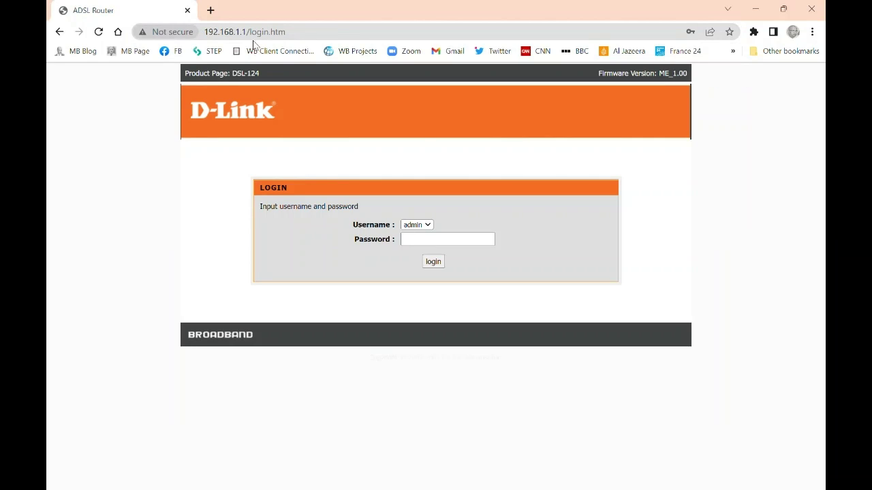
Log in to the router with the admin password to reach the Setup page
{"action": "left_click", "coordinate": [432, 244]}
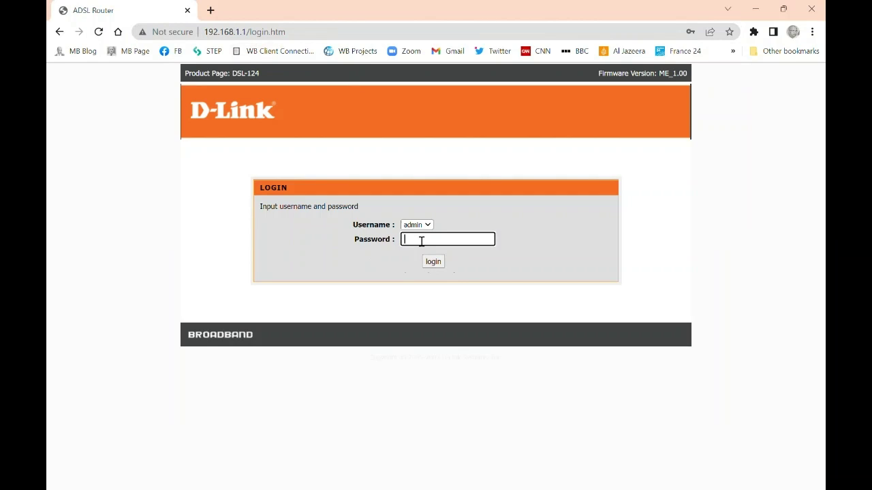
{"action": "type", "text": "admin"}
{"action": "left_click", "coordinate": [430, 265]}
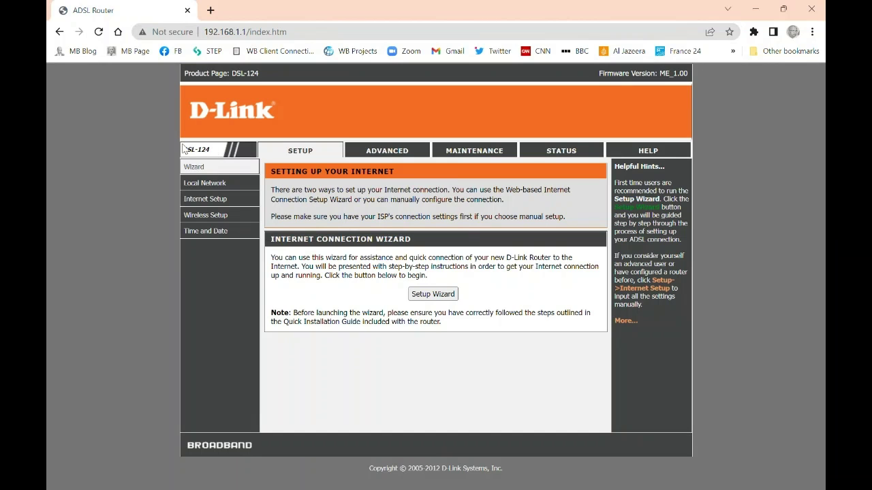
Go to the ADVANCED section and its Access Control List menu
{"action": "left_click", "coordinate": [384, 153]}
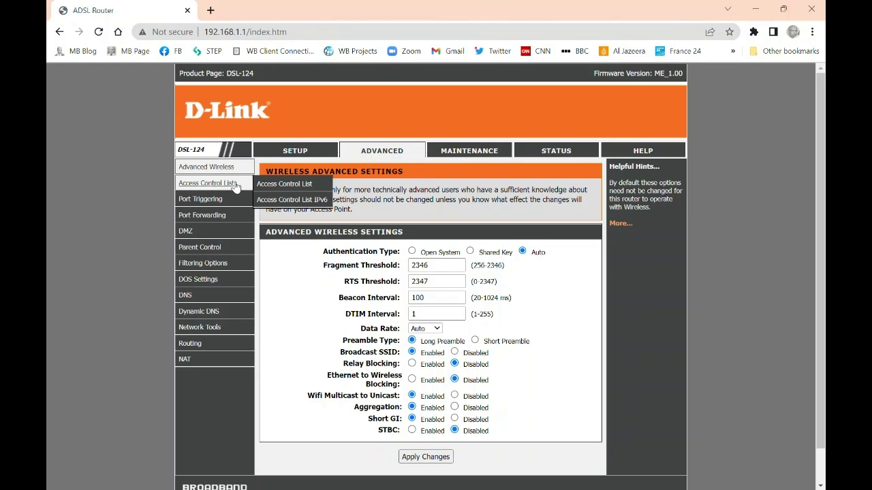
{"action": "mouse_move", "coordinate": [210, 172]}
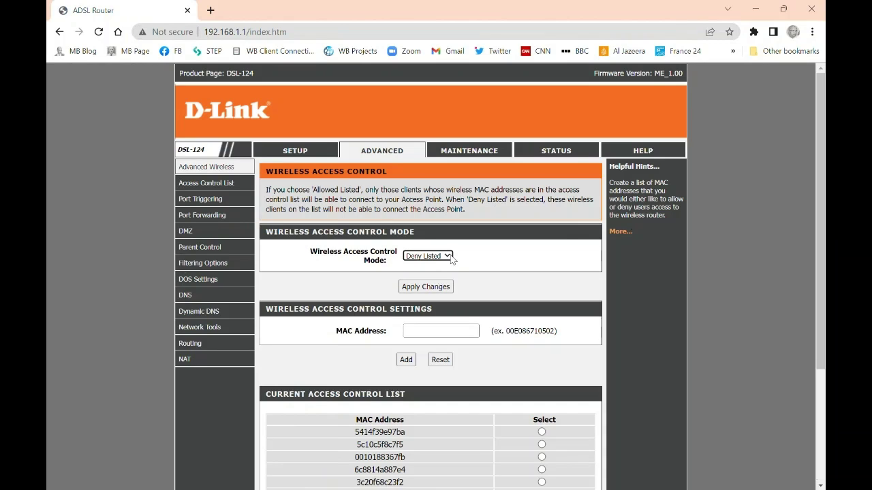
Switch the Wireless Access Control Mode to Allow Listed and apply the change
{"action": "left_click", "coordinate": [448, 256]}
{"action": "left_click", "coordinate": [426, 276]}
{"action": "left_click", "coordinate": [447, 256]}
{"action": "left_click", "coordinate": [446, 266]}
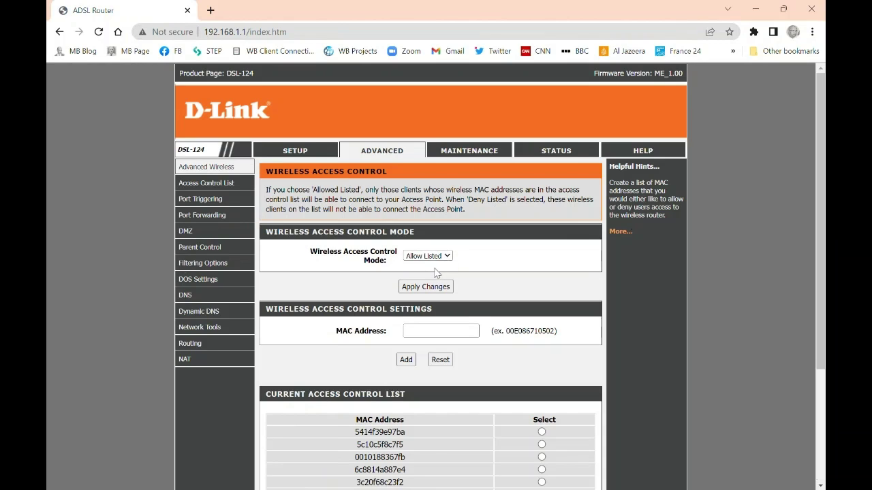
{"action": "key", "text": "Up"}
{"action": "left_click", "coordinate": [448, 257]}
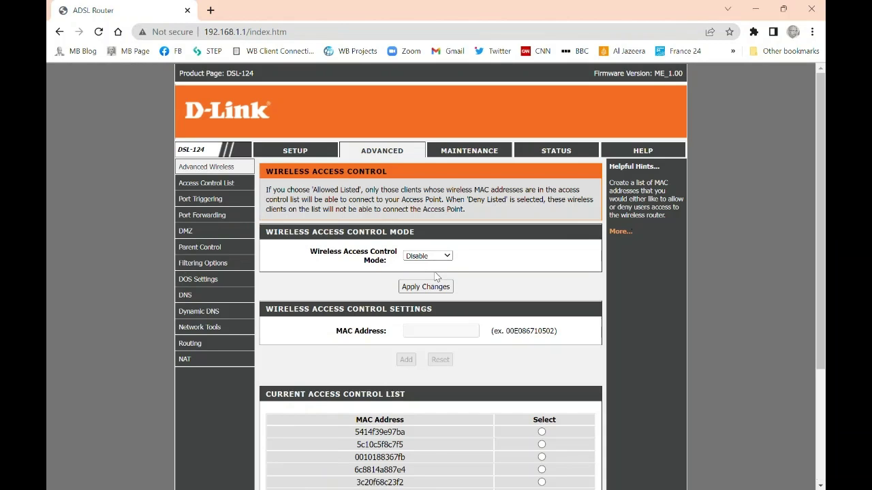
{"action": "left_click", "coordinate": [438, 276]}
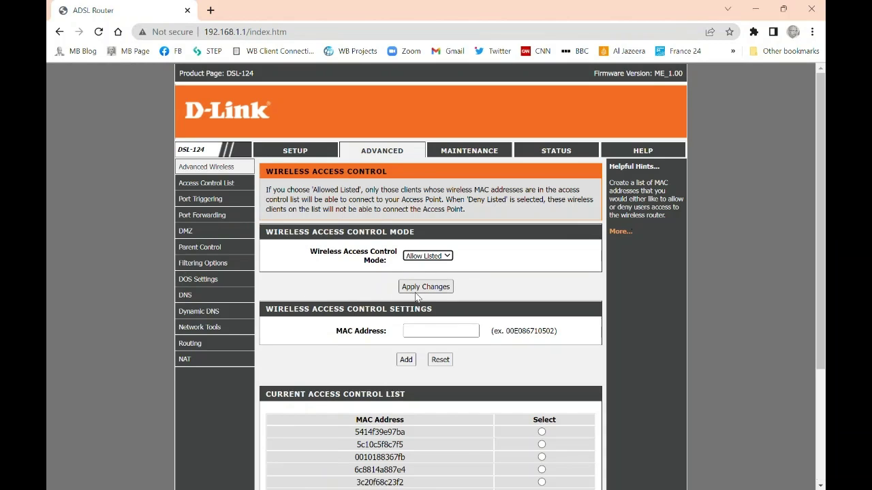
{"action": "left_click", "coordinate": [426, 289]}
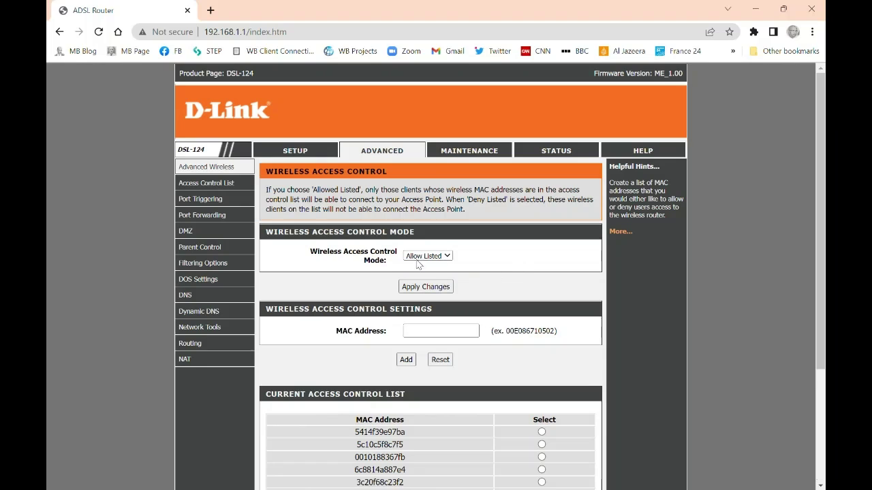
Add MAC address 001018AB5476 to the wireless access control list
{"action": "left_click", "coordinate": [419, 338]}
{"action": "left_click", "coordinate": [419, 333]}
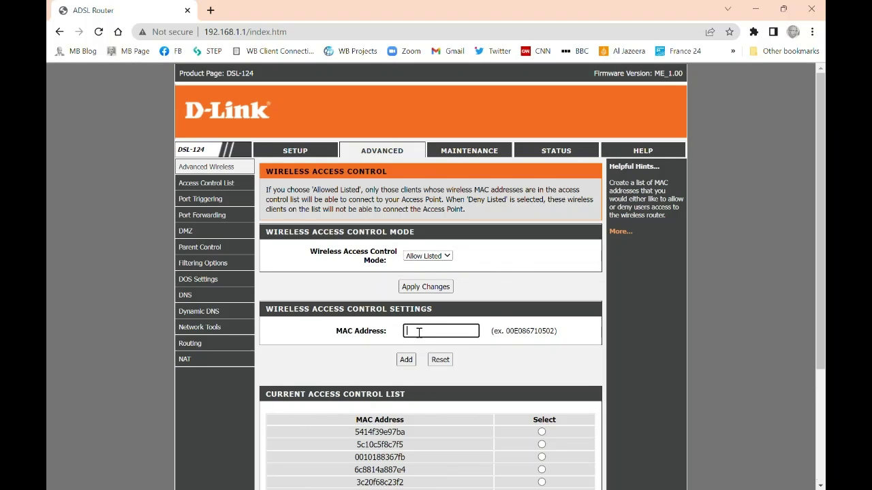
{"action": "type", "text": "5414F39E97BA"}
{"action": "key", "text": "End"}
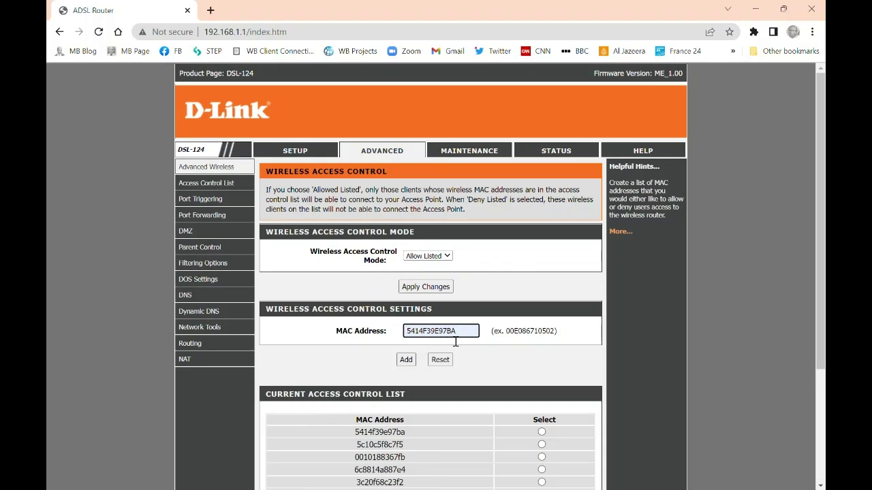
{"action": "key", "text": "BackSpace"}
{"action": "key", "text": "BackSpace"}
{"action": "key", "text": "BackSpace"}
{"action": "key", "text": "BackSpace"}
{"action": "key", "text": "BackSpace"}
{"action": "key", "text": "BackSpace"}
{"action": "key", "text": "BackSpace"}
{"action": "key", "text": "BackSpace"}
{"action": "key", "text": "BackSpace"}
{"action": "key", "text": "BackSpace"}
{"action": "key", "text": "BackSpace"}
{"action": "key", "text": "BackSpace"}
{"action": "type", "text": "00"}
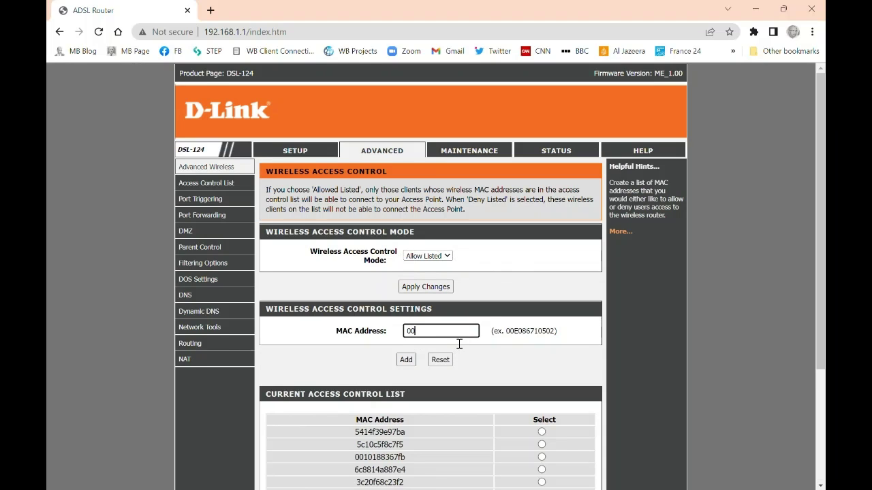
{"action": "type", "text": "1018AB5476"}
{"action": "left_click", "coordinate": [403, 361]}
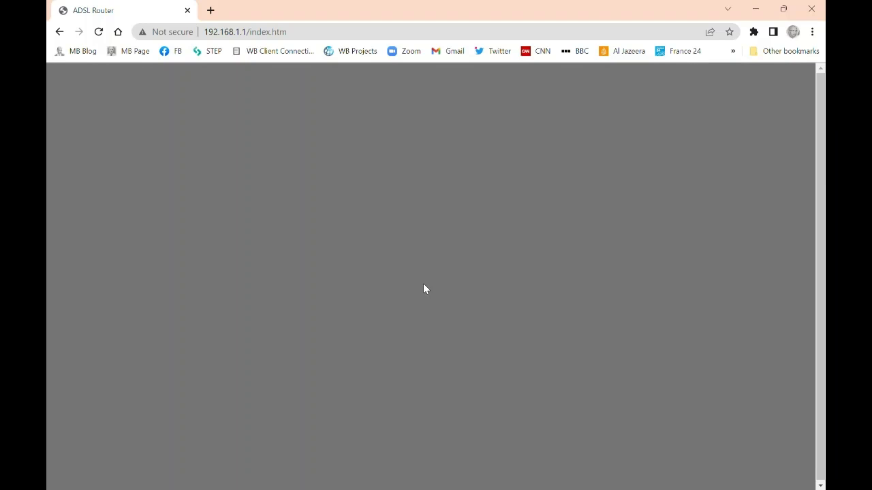
Delete the 001018ab5476 entry from the current access control list and confirm
{"action": "scroll", "coordinate": [545, 344], "scroll_direction": "down", "scroll_amount": 2}
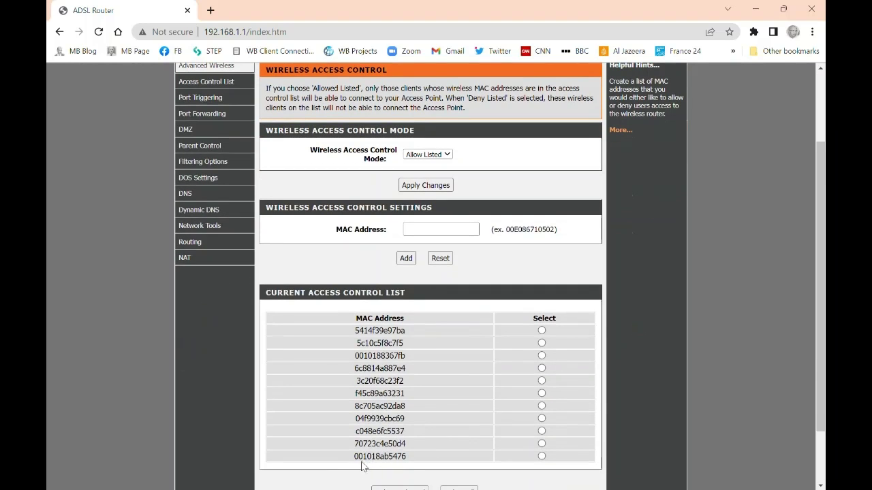
{"action": "left_click", "coordinate": [541, 456]}
{"action": "scroll", "coordinate": [637, 341], "scroll_direction": "down", "scroll_amount": 2}
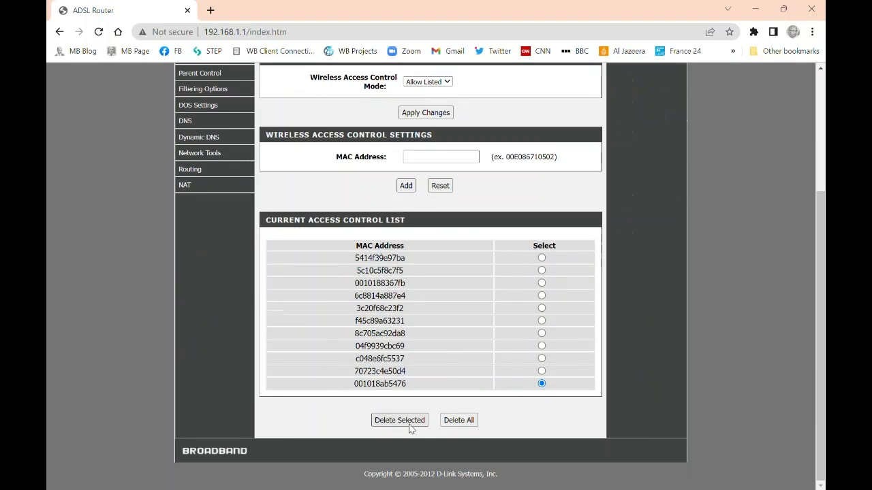
{"action": "left_click", "coordinate": [402, 424]}
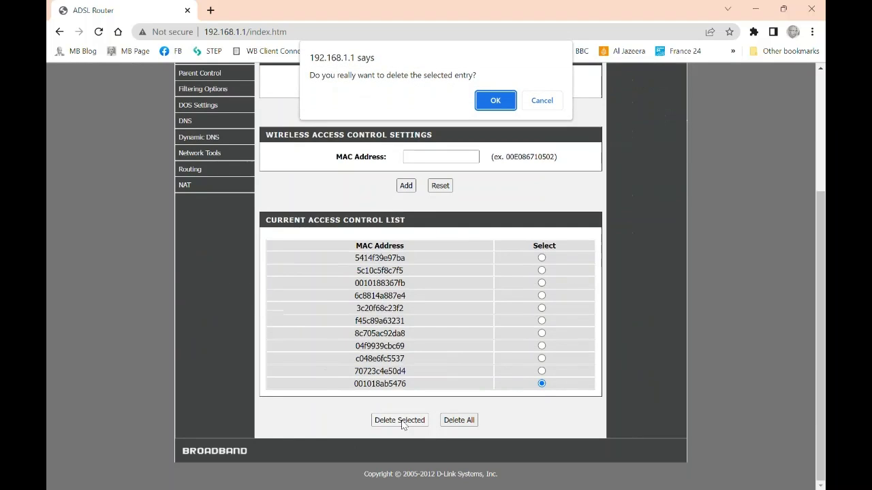
{"action": "left_click", "coordinate": [508, 106]}
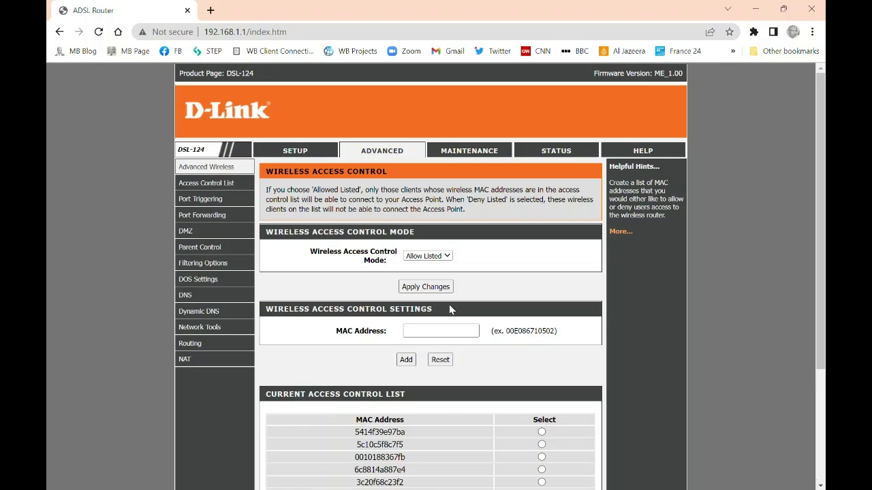
{"action": "scroll", "coordinate": [450, 310], "scroll_direction": "down", "scroll_amount": 3}
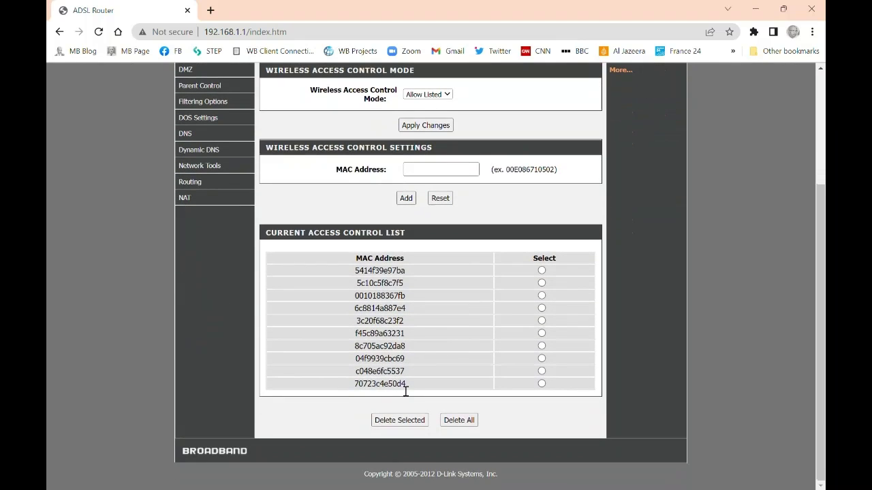
{"action": "scroll", "coordinate": [447, 347], "scroll_direction": "up", "scroll_amount": 3}
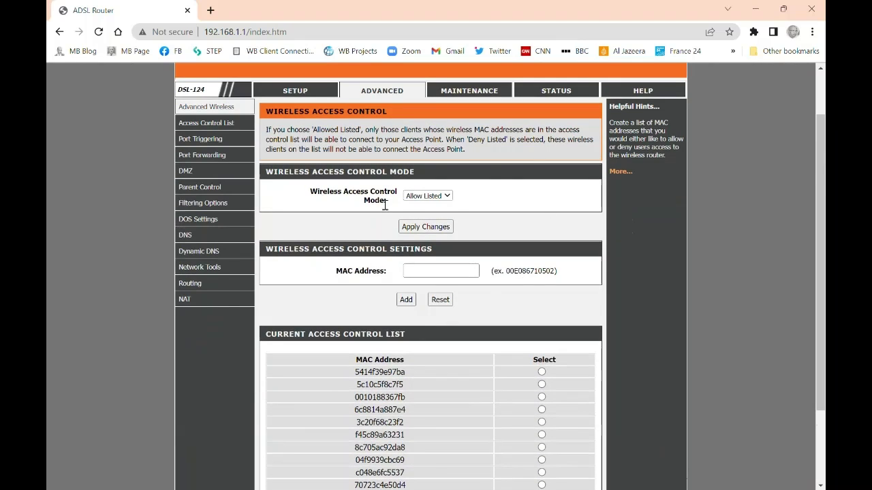
{"action": "left_click", "coordinate": [438, 275]}
{"action": "left_click", "coordinate": [613, 278]}
{"action": "scroll", "coordinate": [463, 208], "scroll_direction": "up", "scroll_amount": 2}
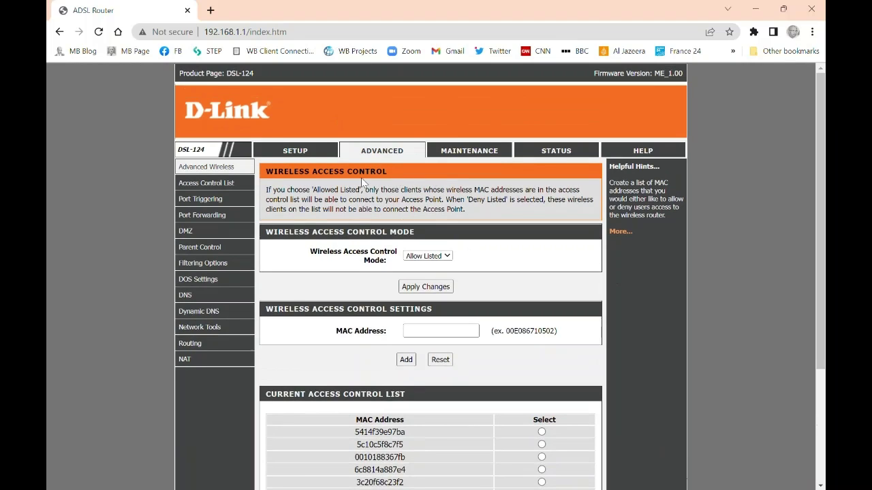
{"action": "scroll", "coordinate": [409, 217], "scroll_direction": "down", "scroll_amount": 2}
{"action": "scroll", "coordinate": [427, 232], "scroll_direction": "up", "scroll_amount": 2}
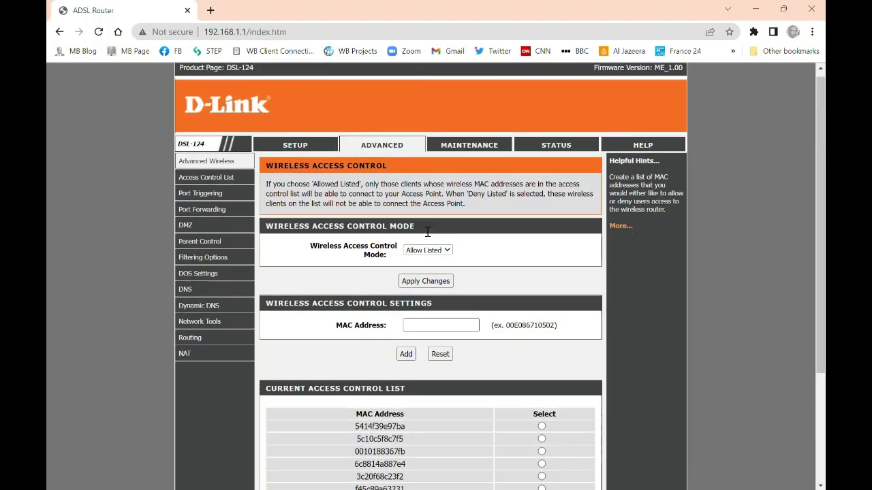